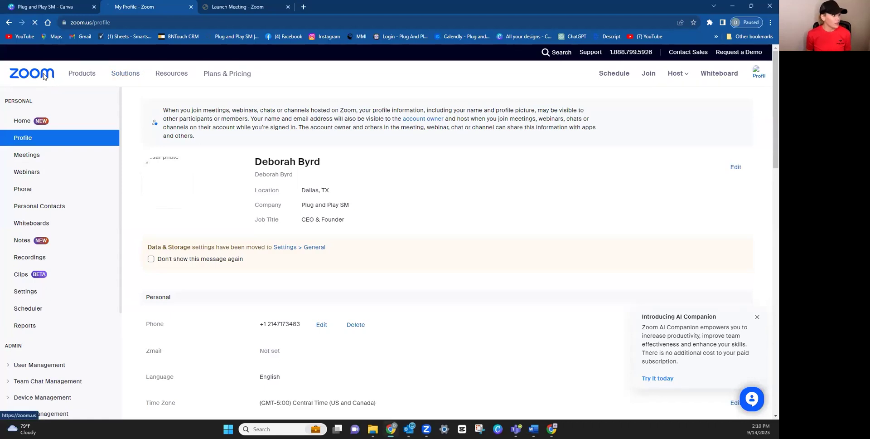
Go to the Zoom home page, dismiss the Zoomtopia event announcement and open the account portal.
left_click(44, 77)
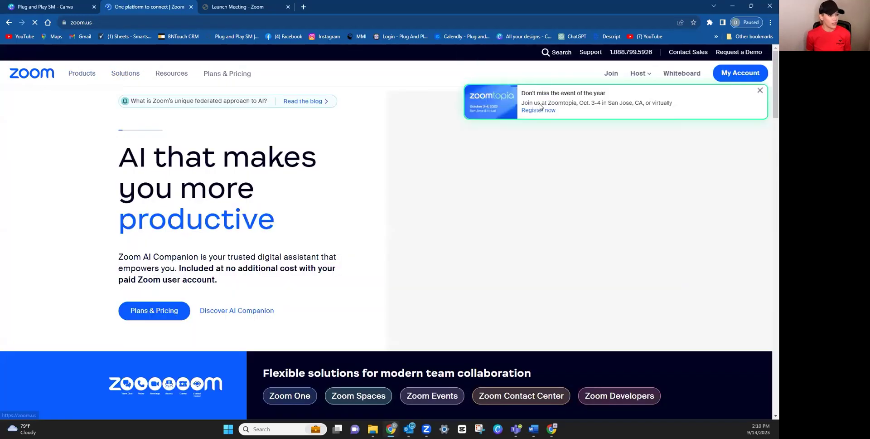
left_click(761, 95)
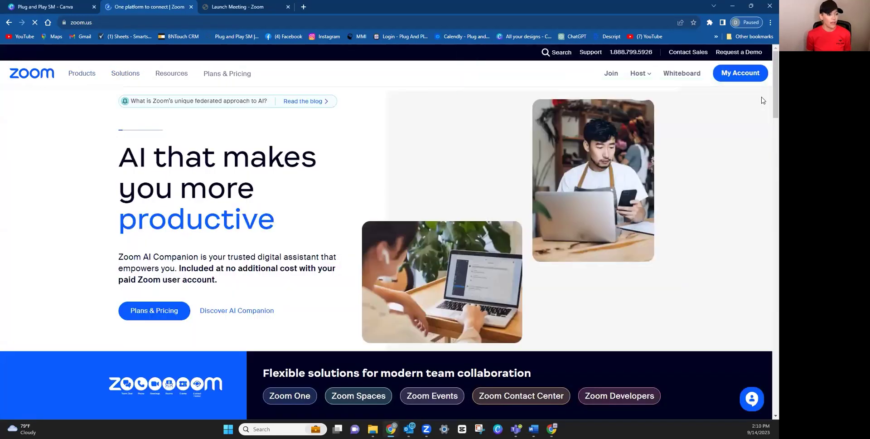
left_click(727, 74)
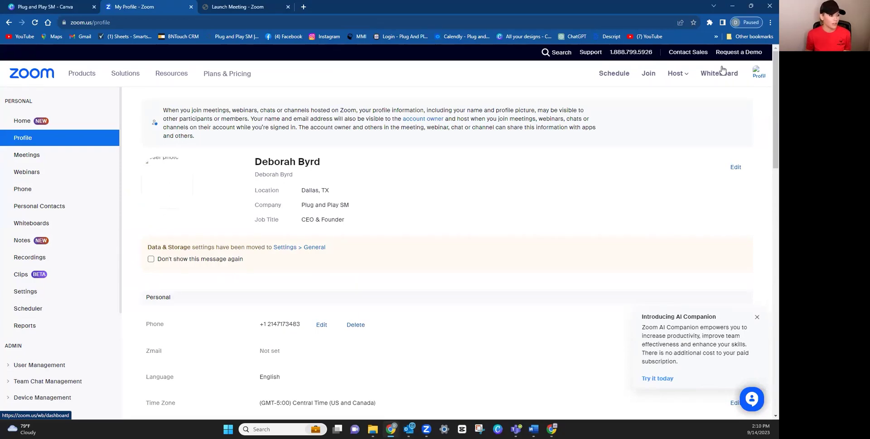
View the upcoming meetings list and the upcoming webinars list in the personal section.
left_click(30, 156)
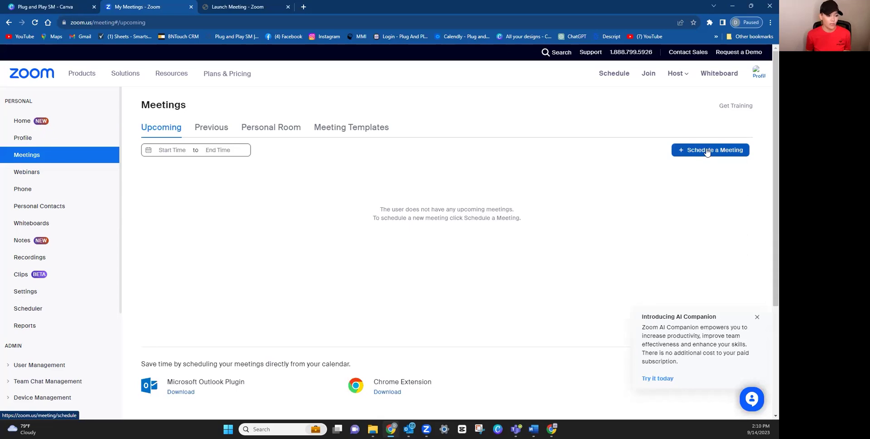
left_click(43, 173)
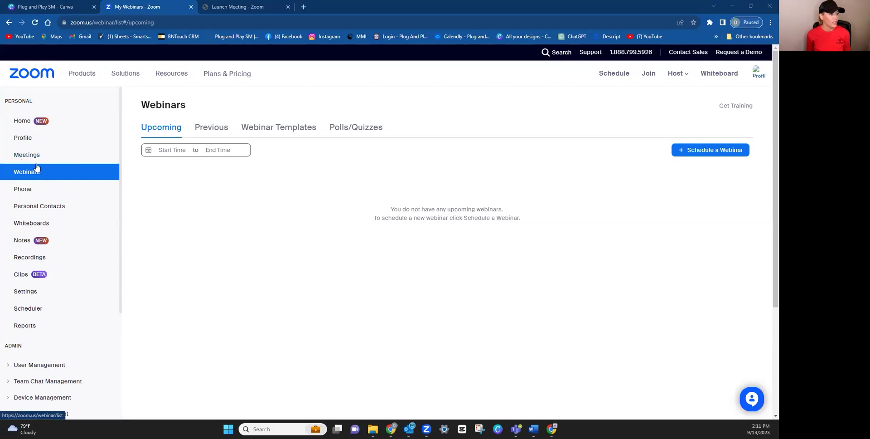
Open the Account Settings under Account Management and go to the In Meeting (Basic) section of the meeting settings.
scroll(28, 193, "down", 3)
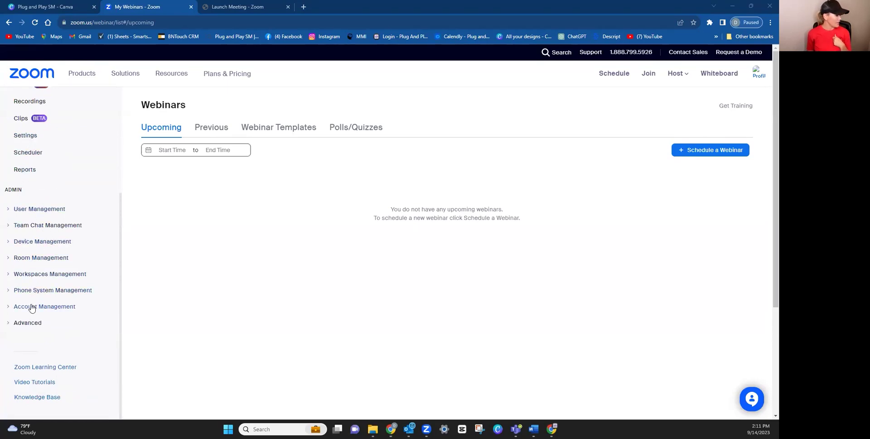
scroll(46, 309, "down", 1)
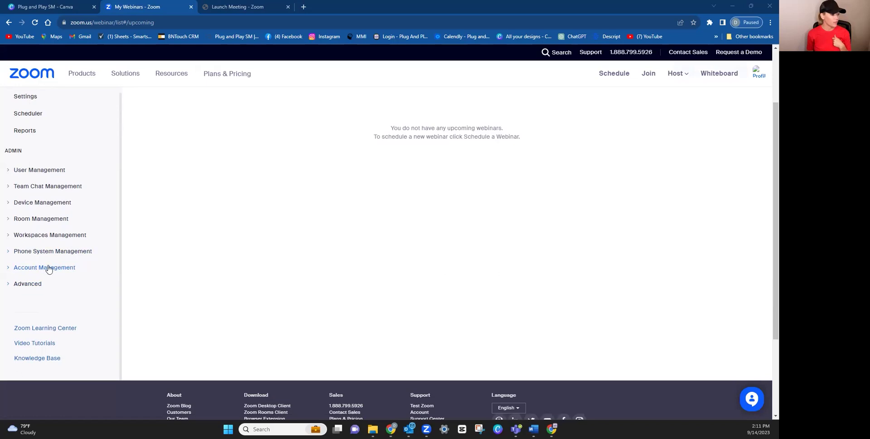
left_click(44, 267)
scroll(43, 268, "down", 1)
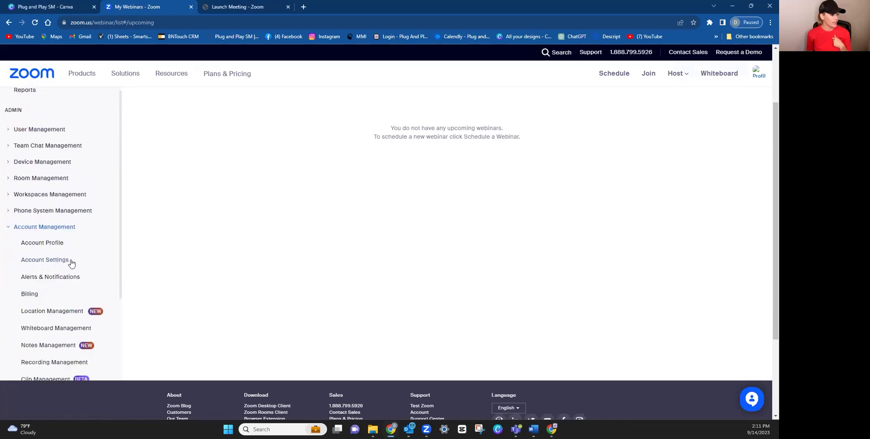
left_click(48, 261)
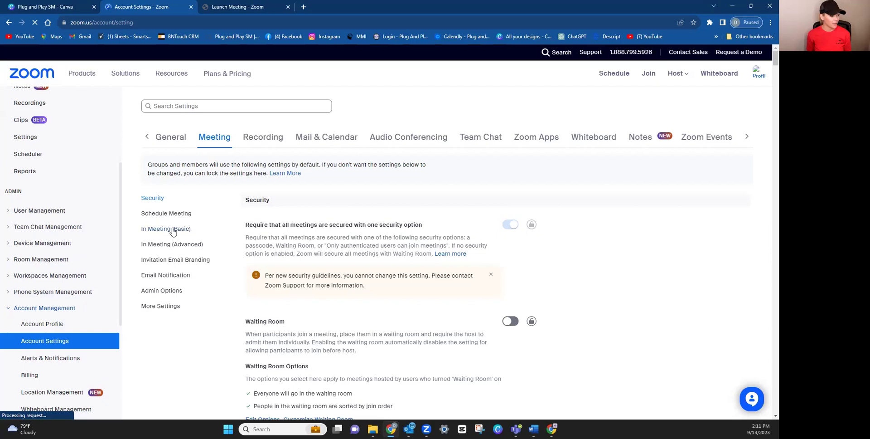
left_click(173, 229)
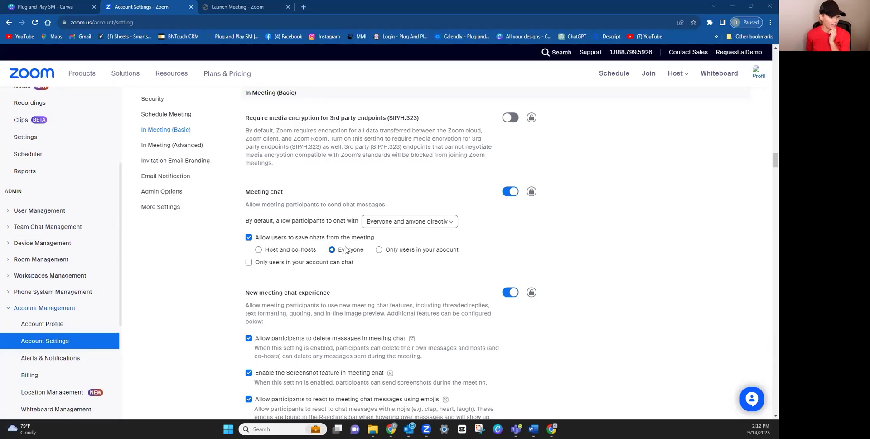
Allow everyone to save chats from the webinar in the Webinar chat setting and save the change.
scroll(346, 249, "down", 5)
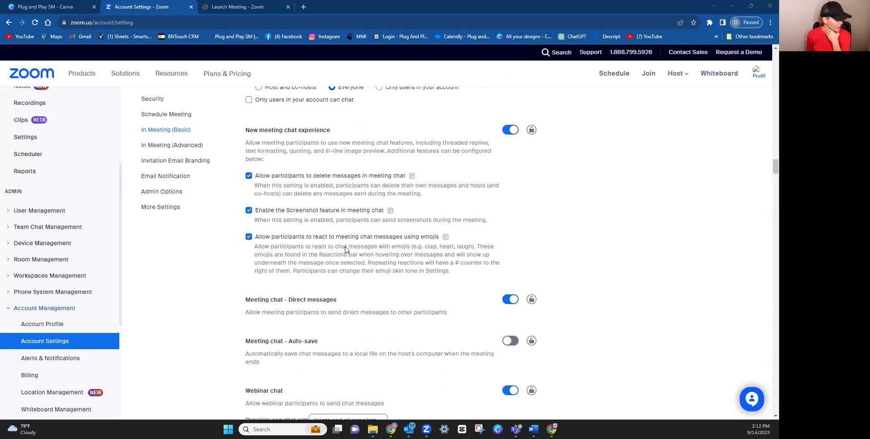
scroll(345, 249, "down", 5)
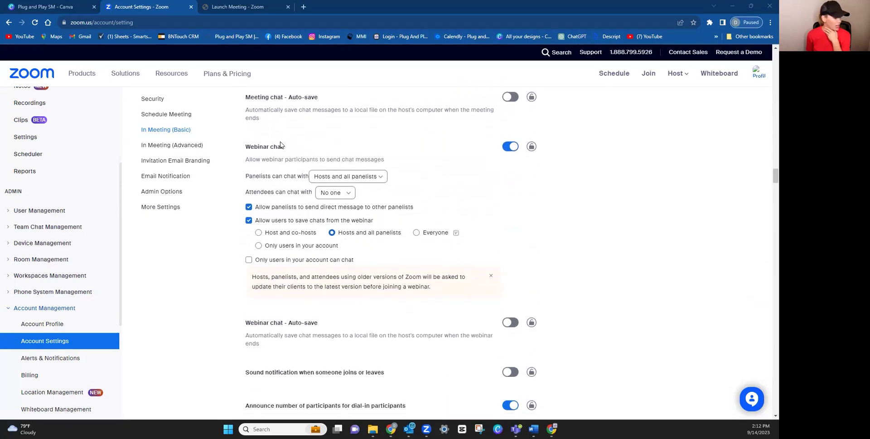
left_click(417, 233)
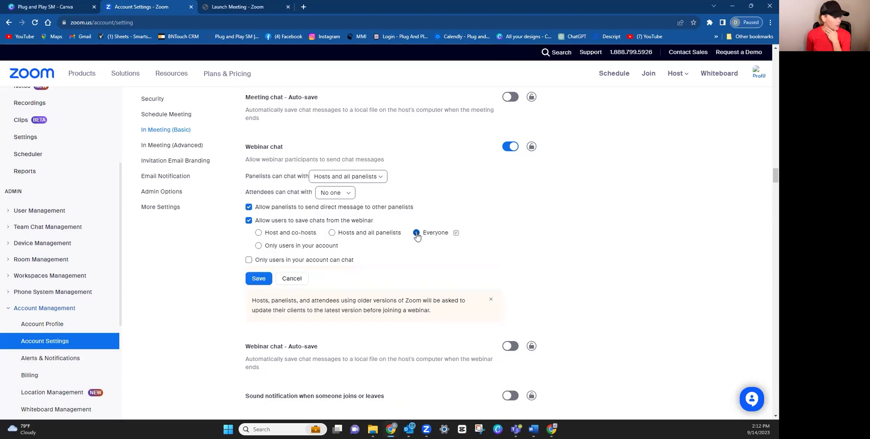
left_click(263, 278)
Let all participants start sharing when someone else is sharing in the Screen sharing setting and save the change.
scroll(287, 213, "down", 3)
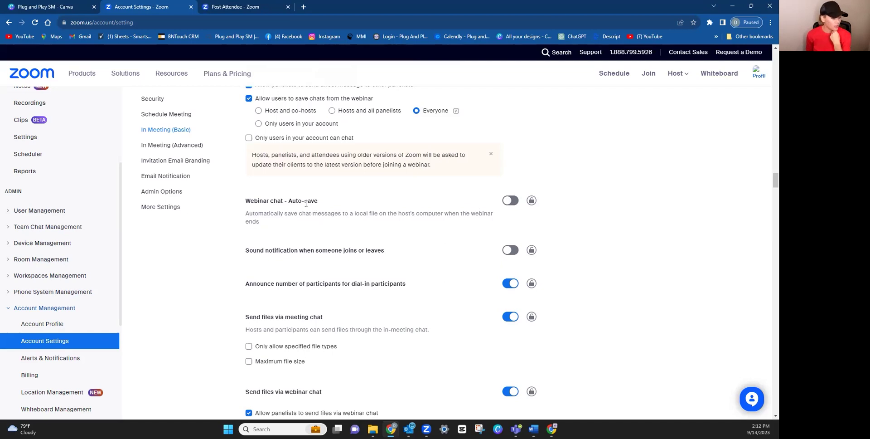
scroll(306, 203, "down", 1)
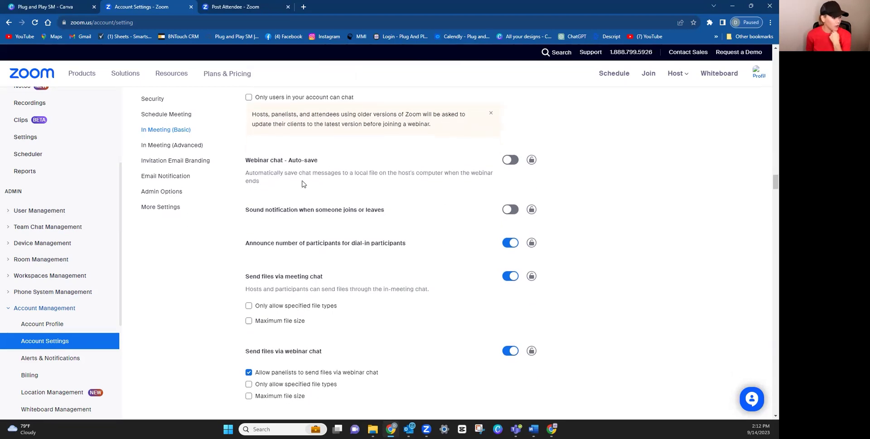
scroll(303, 183, "down", 8)
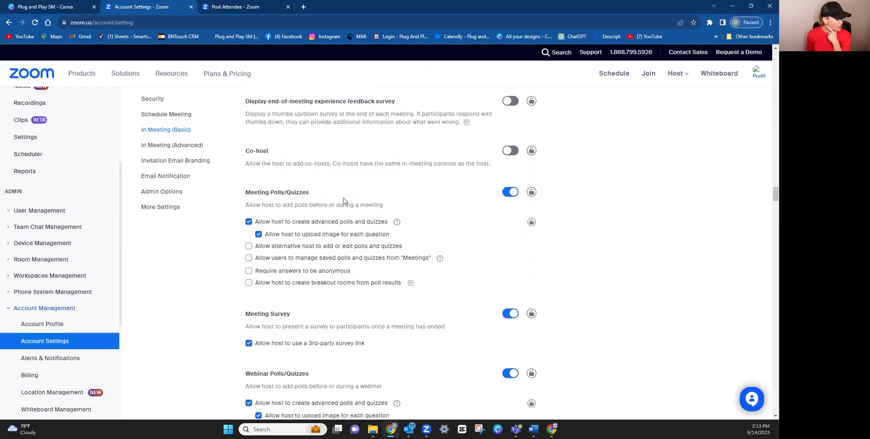
scroll(269, 174, "down", 1)
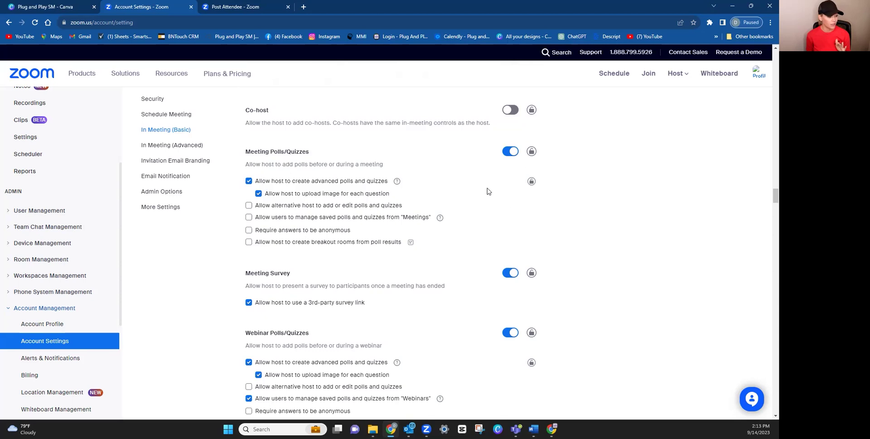
scroll(489, 191, "down", 12)
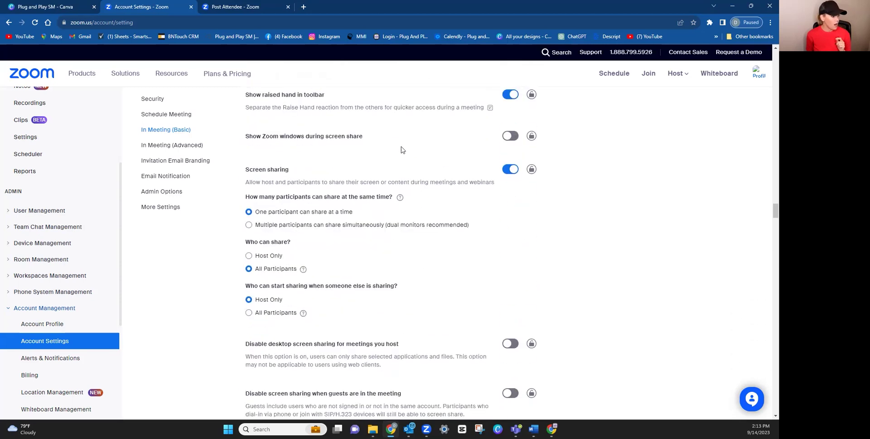
scroll(295, 129, "up", 1)
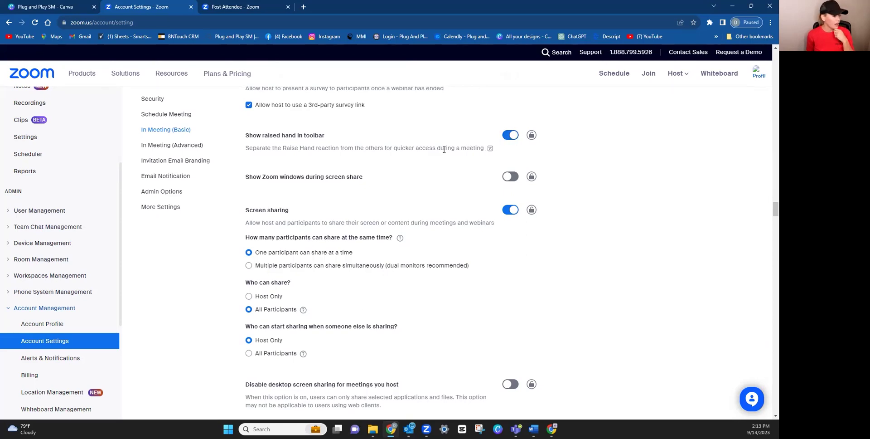
scroll(434, 156, "down", 1)
scroll(434, 156, "down", 1)
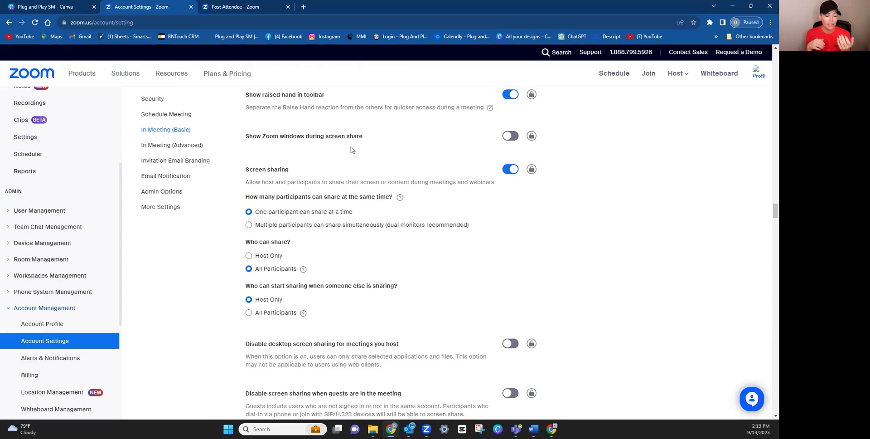
scroll(455, 219, "down", 1)
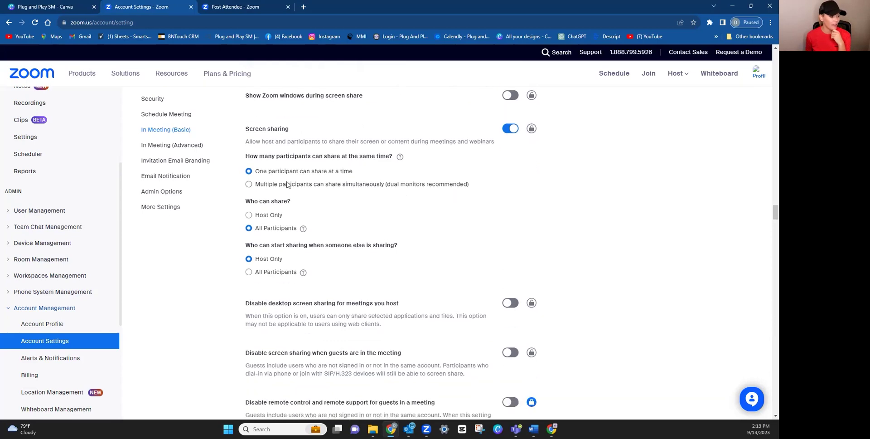
left_click(249, 272)
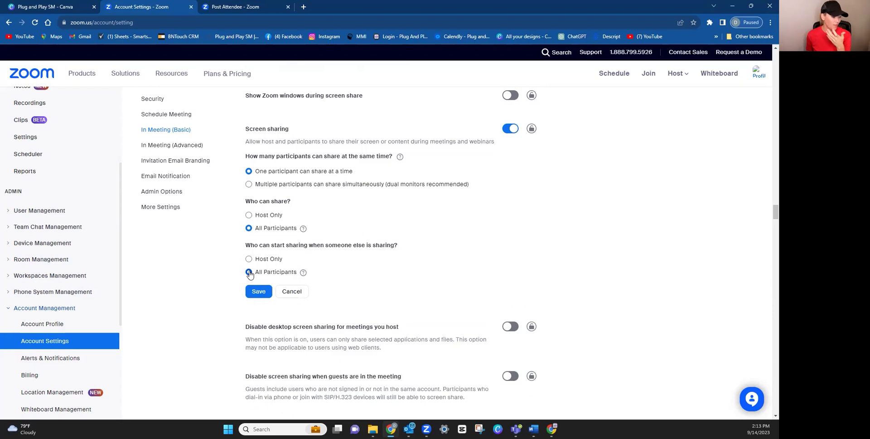
left_click(259, 291)
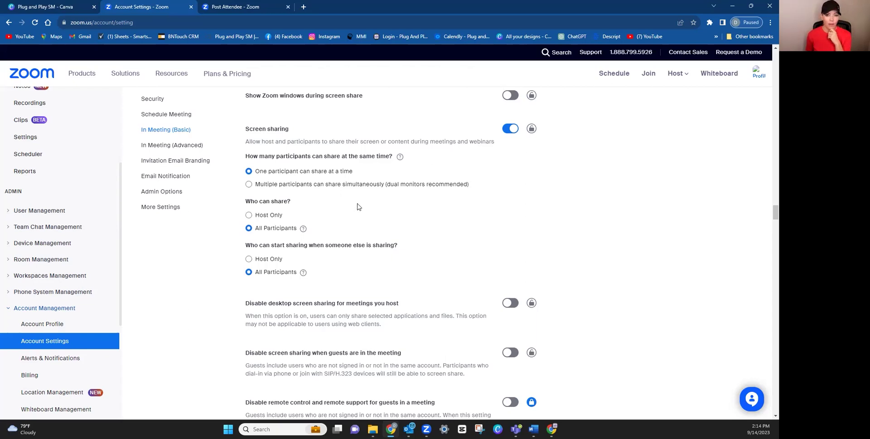
Review the meeting reactions, gesture recognition and webinar reactions settings and the participant options below them.
scroll(378, 214, "down", 2)
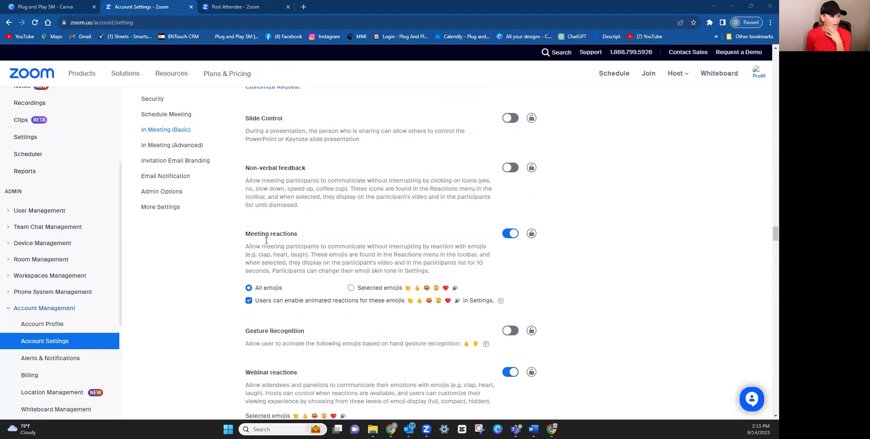
scroll(292, 244, "down", 1)
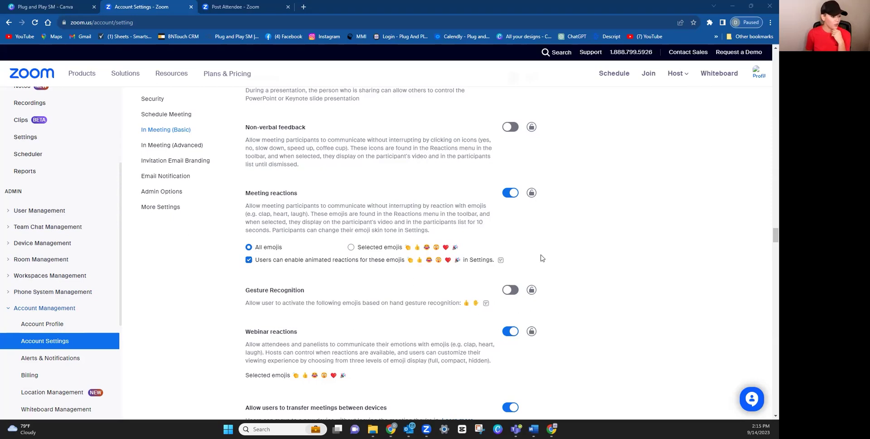
scroll(442, 339, "down", 1)
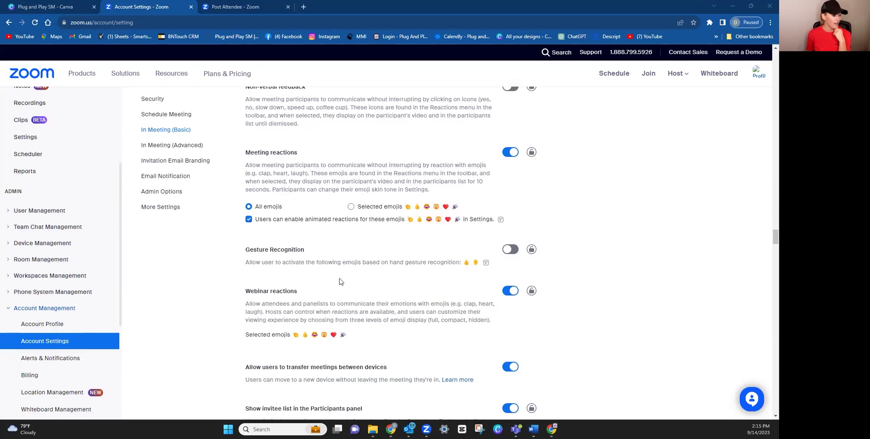
scroll(394, 294, "down", 2)
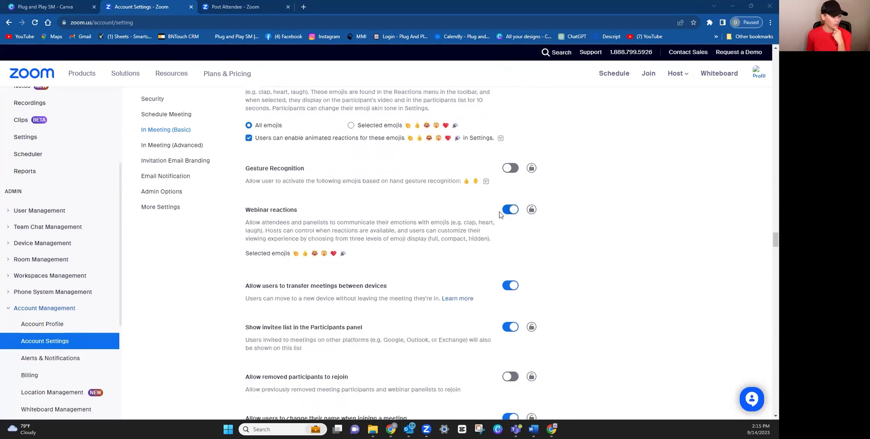
scroll(420, 224, "down", 6)
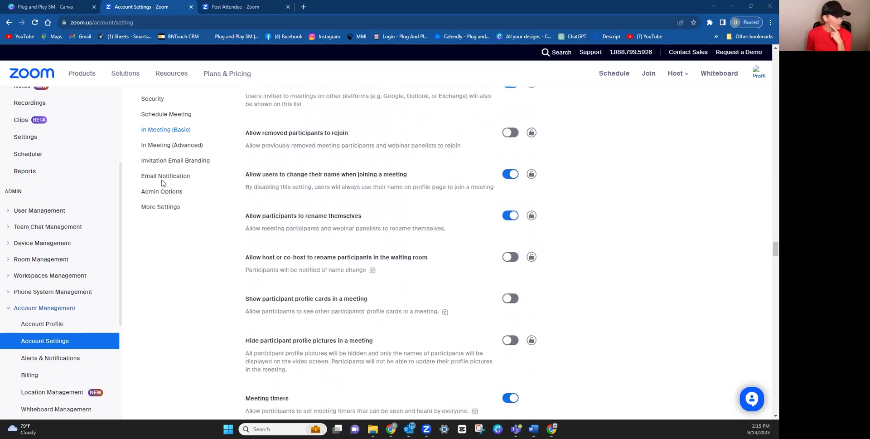
Look through the Email Notification settings and on to the webinar registration options under Admin Options.
left_click(175, 176)
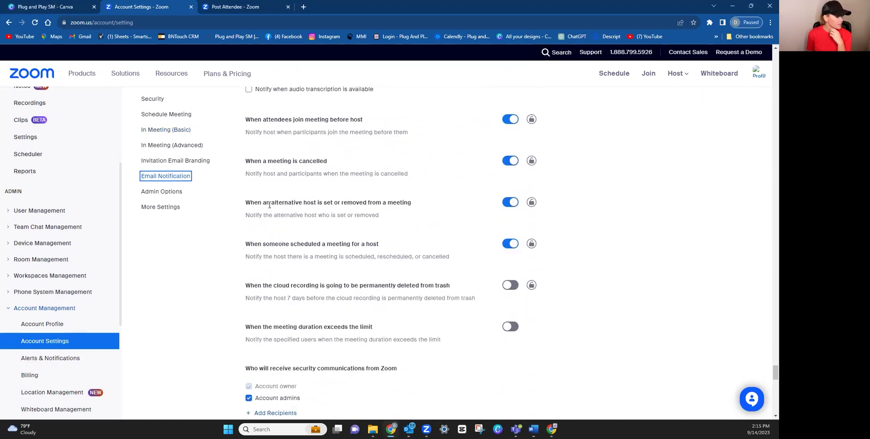
scroll(269, 205, "down", 8)
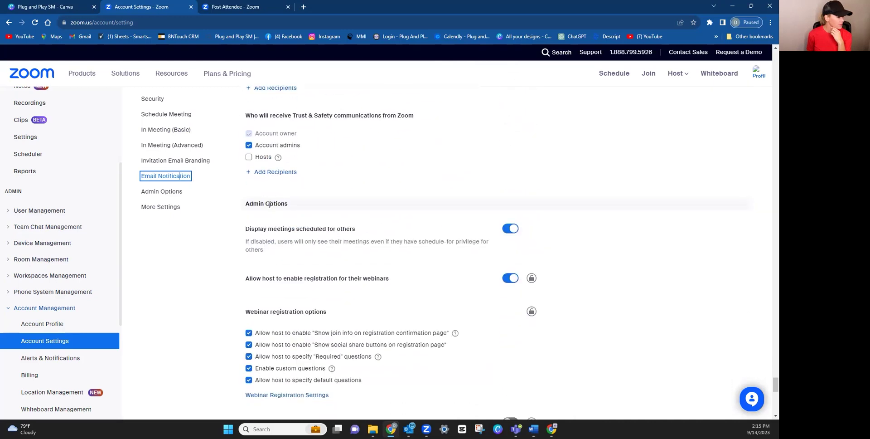
scroll(269, 204, "down", 5)
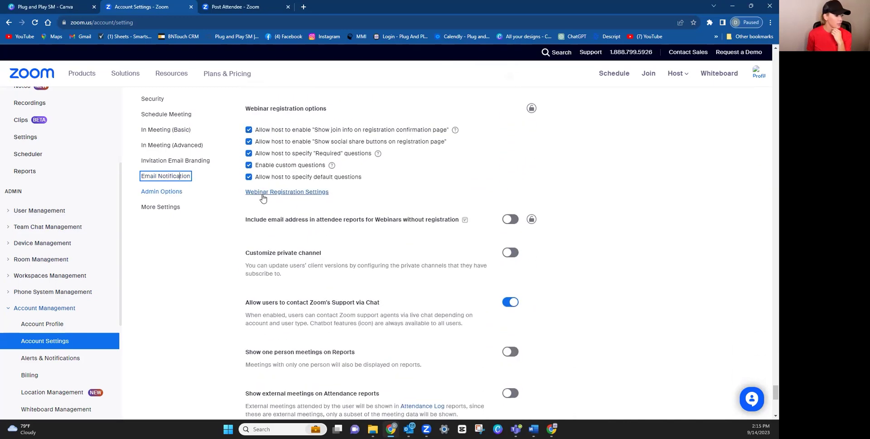
Inspect the options and questions in Webinar Registration Settings, close them without saving and check the remaining admin options.
left_click(288, 194)
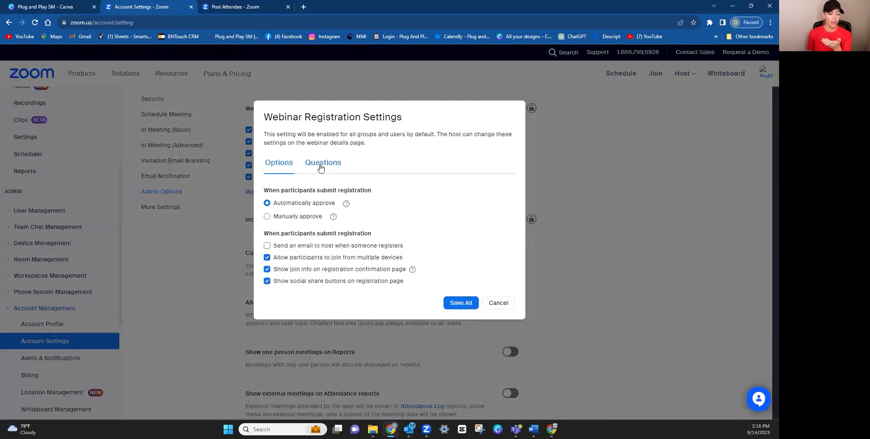
left_click(321, 167)
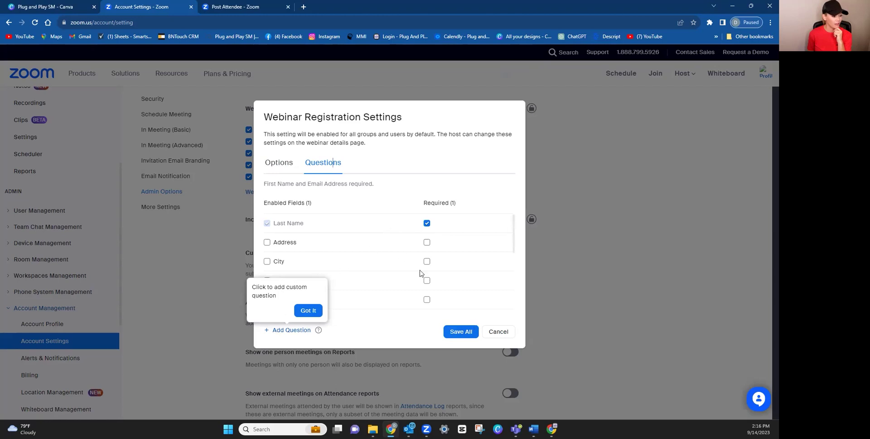
left_click(496, 332)
scroll(324, 233, "down", 2)
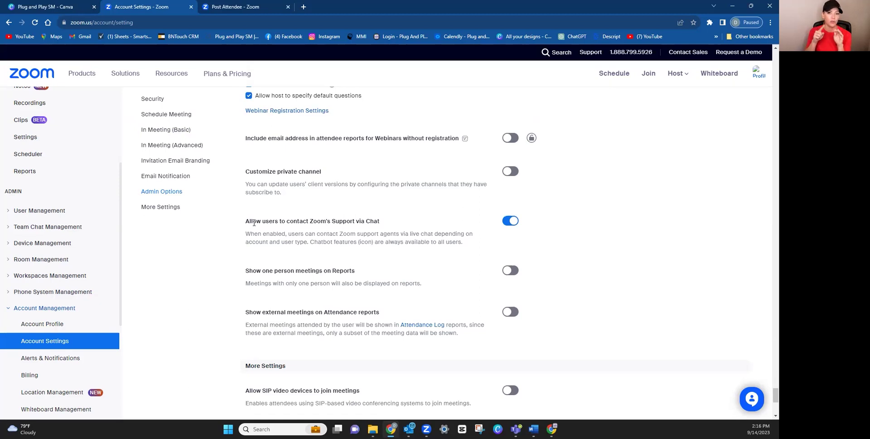
scroll(381, 266, "down", 1)
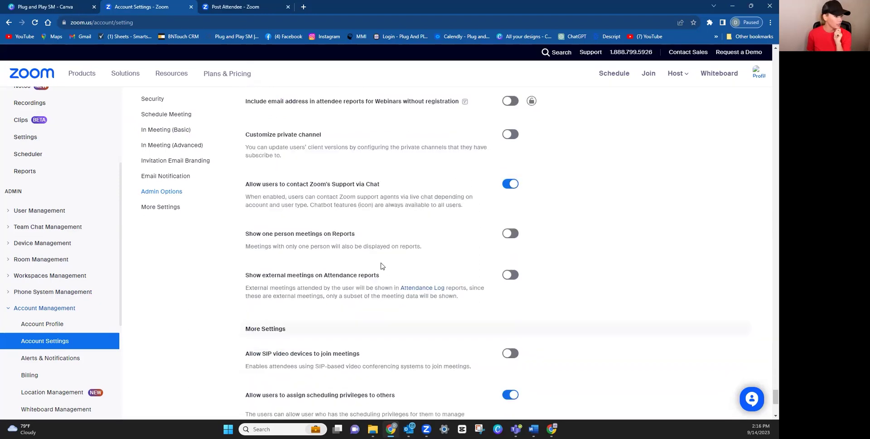
Check the remaining account settings, then look through the account's integrations from Google Calendar down to the Slack App.
scroll(381, 266, "down", 2)
scroll(63, 223, "down", 3)
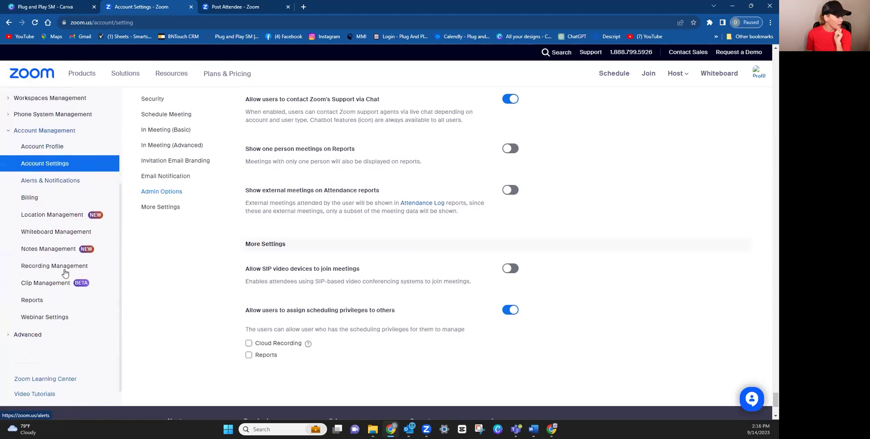
left_click(27, 334)
scroll(34, 301, "down", 3)
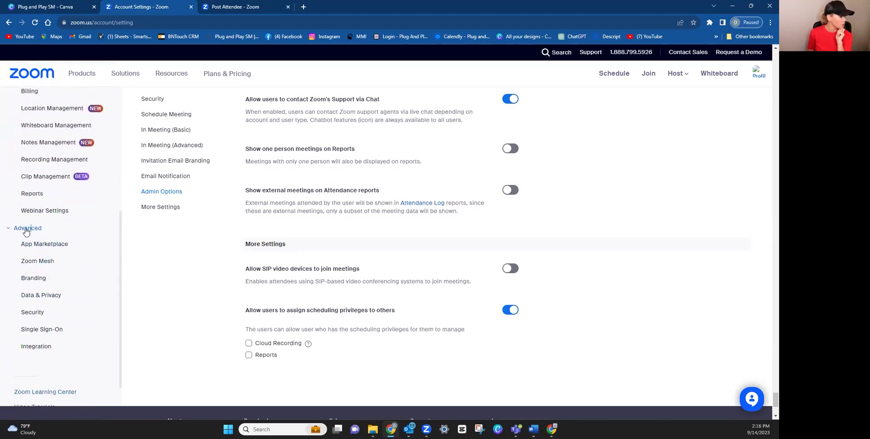
left_click(42, 350)
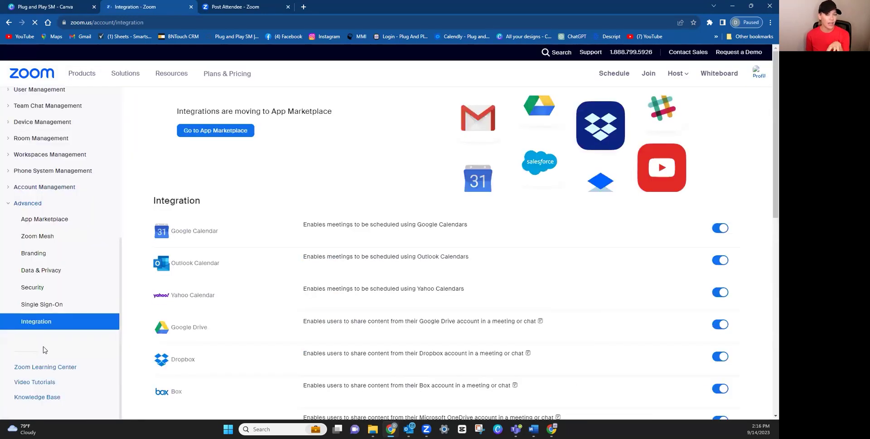
scroll(196, 318, "down", 3)
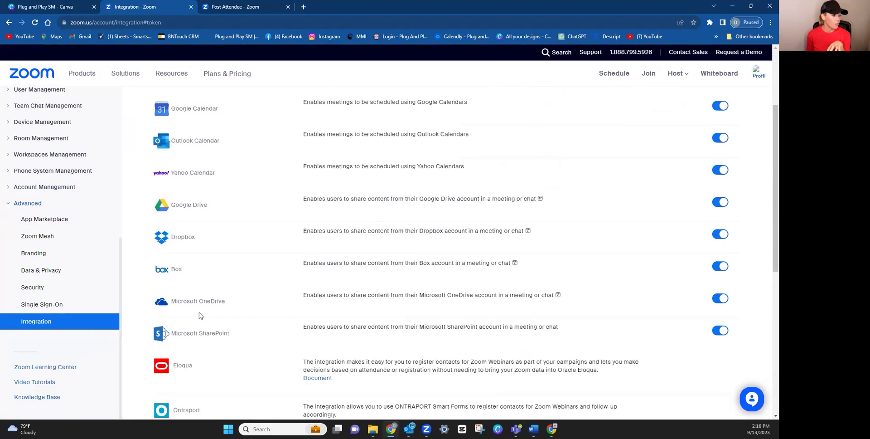
scroll(199, 316, "down", 5)
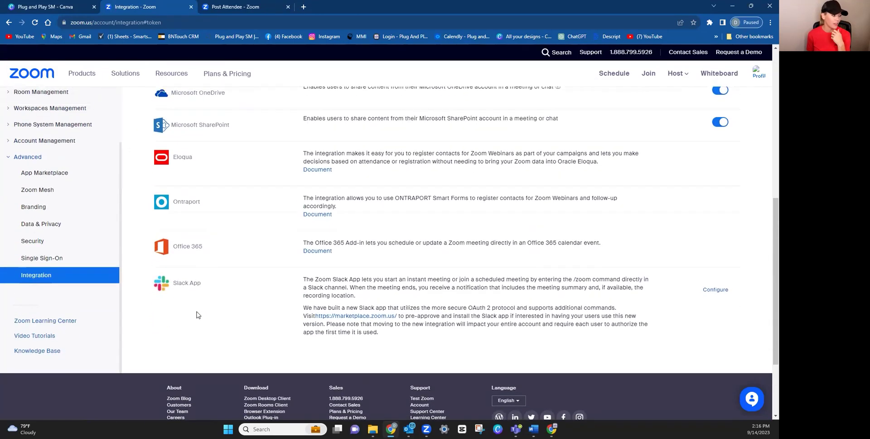
scroll(196, 314, "up", 3)
scroll(62, 240, "up", 6)
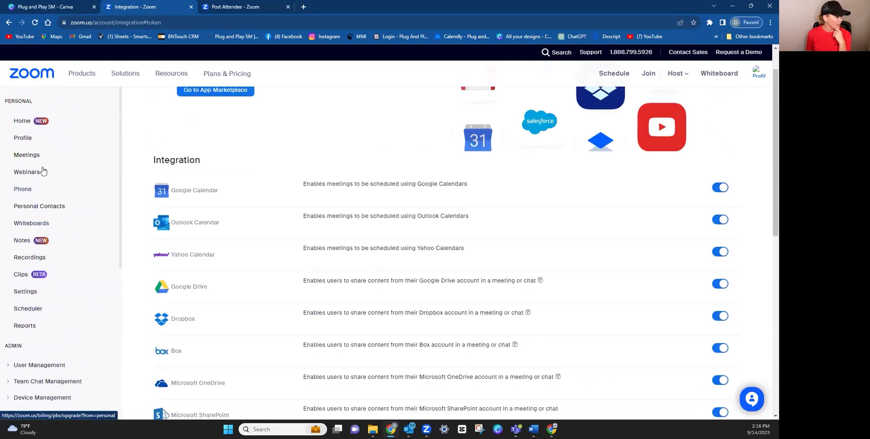
Start scheduling a new webinar with the topic "Example" and make registration required.
left_click(27, 155)
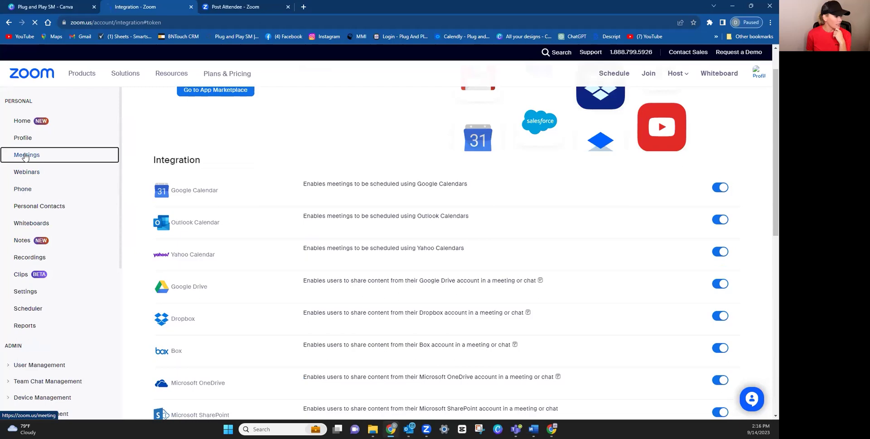
left_click(29, 176)
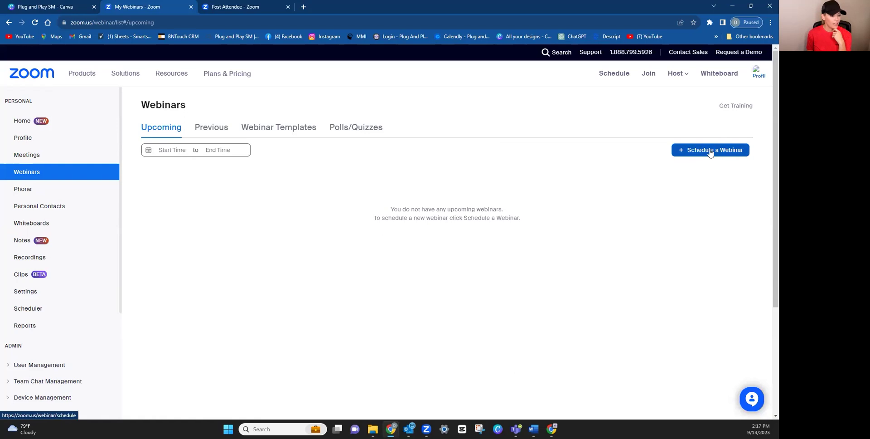
left_click(711, 152)
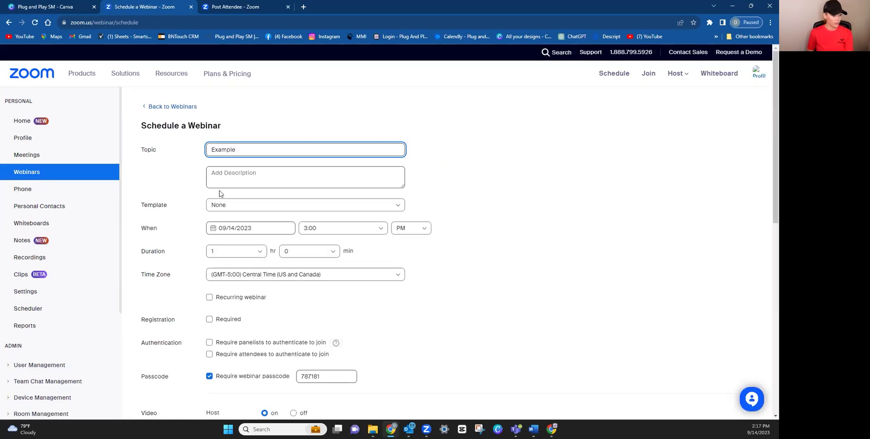
left_click(237, 175)
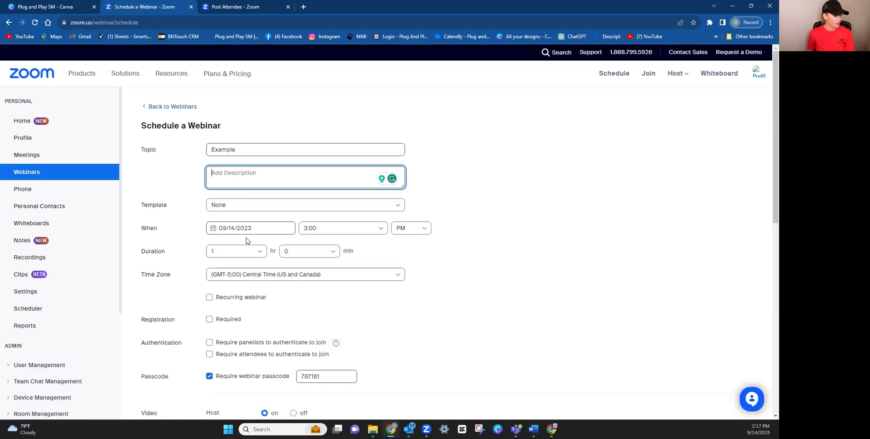
scroll(169, 284, "down", 1)
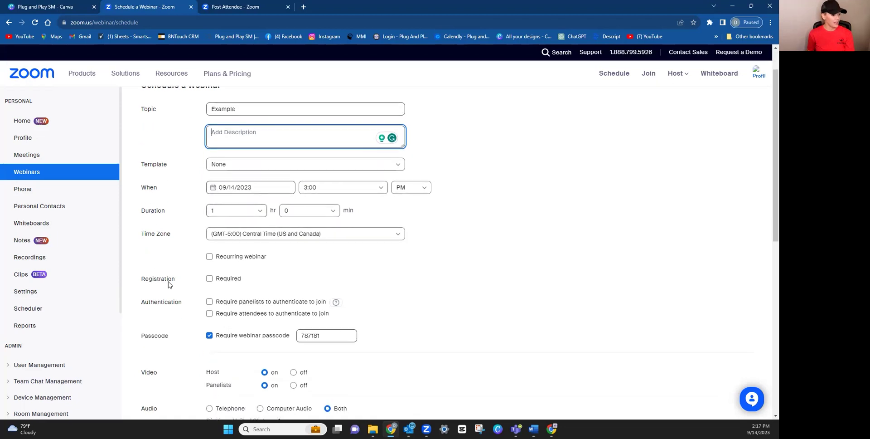
left_click(211, 281)
scroll(210, 281, "down", 2)
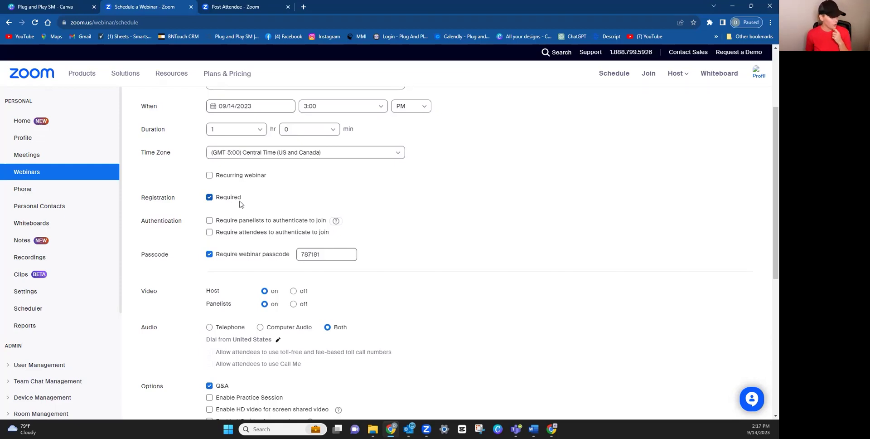
Review the authentication, passcode, video, audio and Q&A options of the Example webinar and schedule it.
scroll(243, 207, "down", 2)
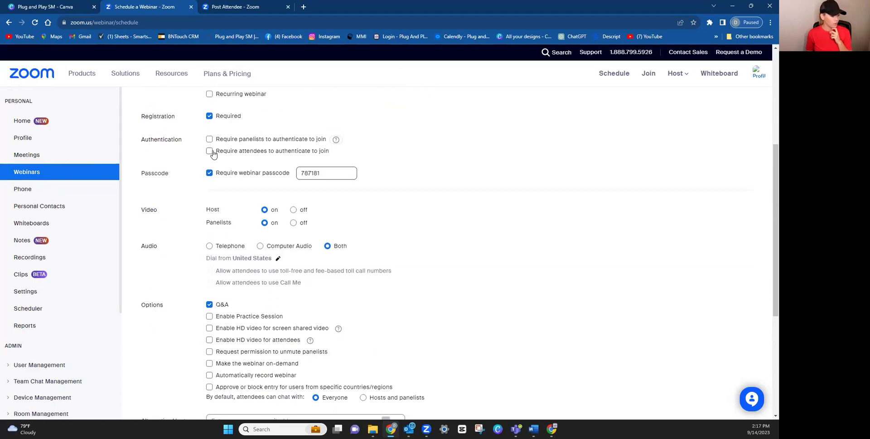
scroll(230, 184, "down", 1)
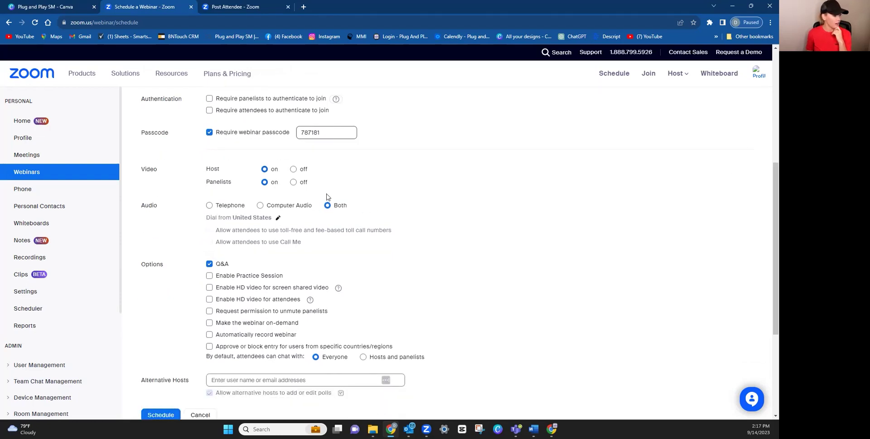
scroll(346, 203, "down", 2)
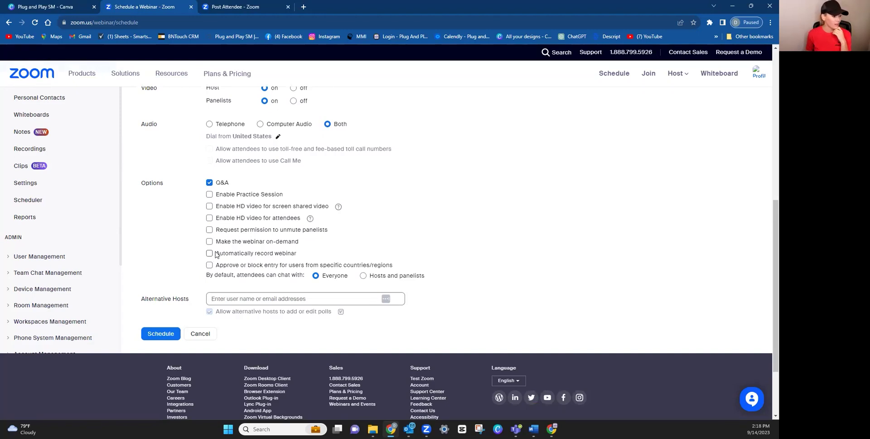
scroll(228, 274, "down", 2)
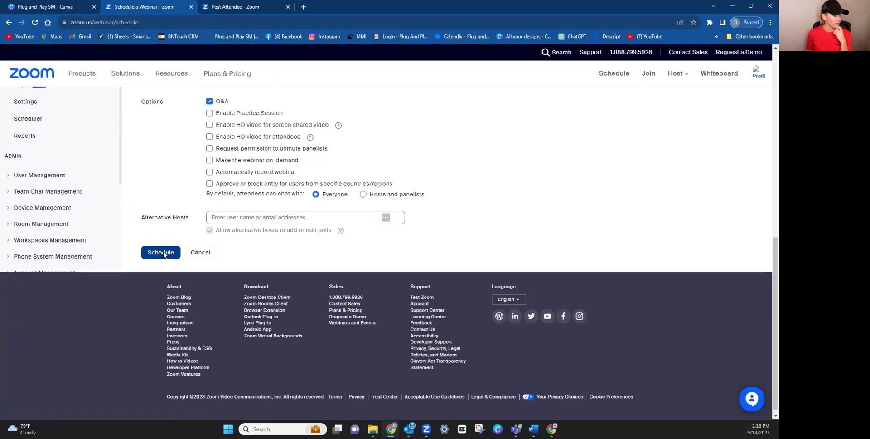
left_click(173, 252)
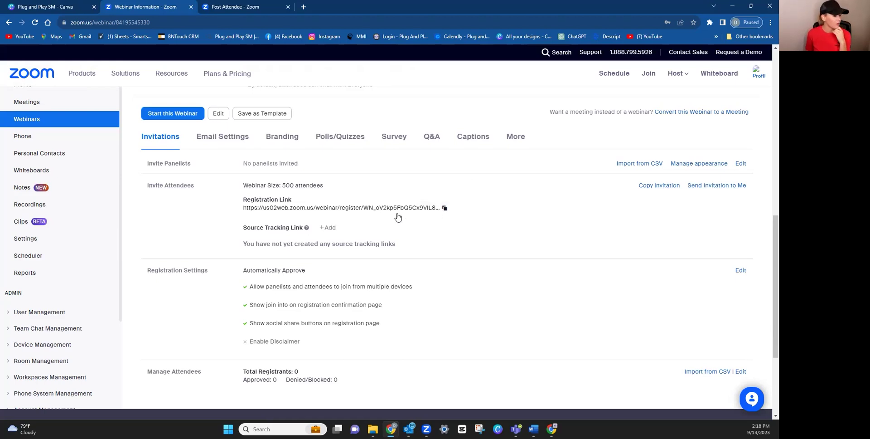
Review the Example webinar's invitation and registration details, followed by its list of email settings.
scroll(398, 217, "down", 1)
scroll(342, 224, "down", 1)
scroll(340, 226, "up", 2)
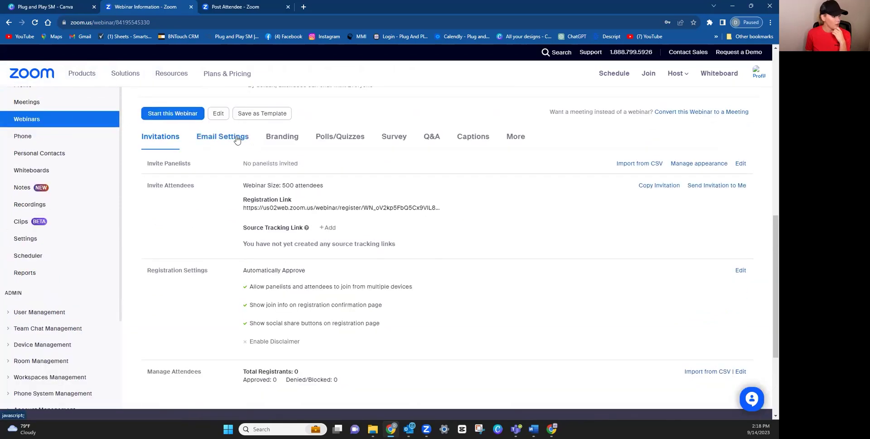
left_click(227, 137)
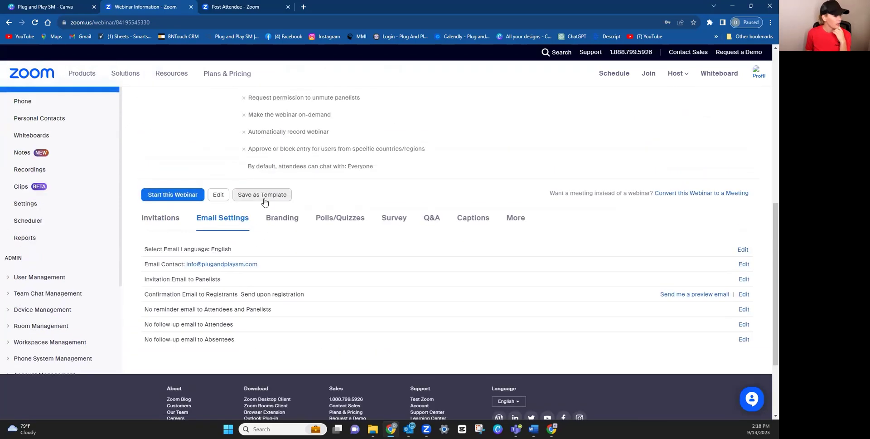
scroll(307, 227, "down", 3)
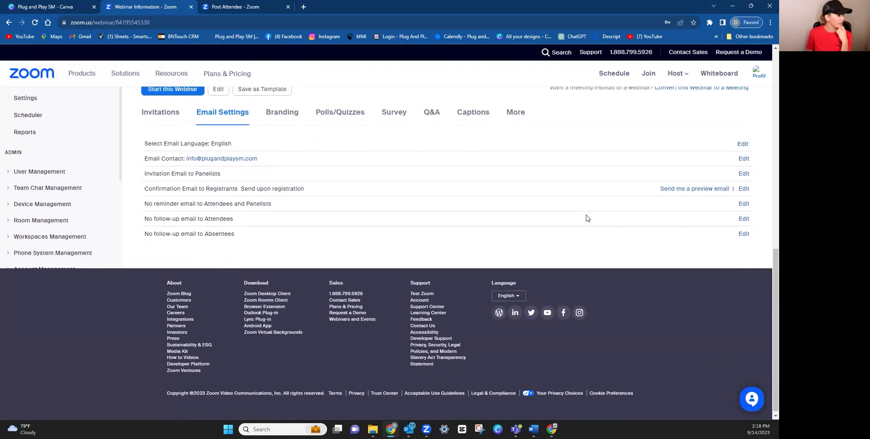
scroll(589, 209, "up", 1)
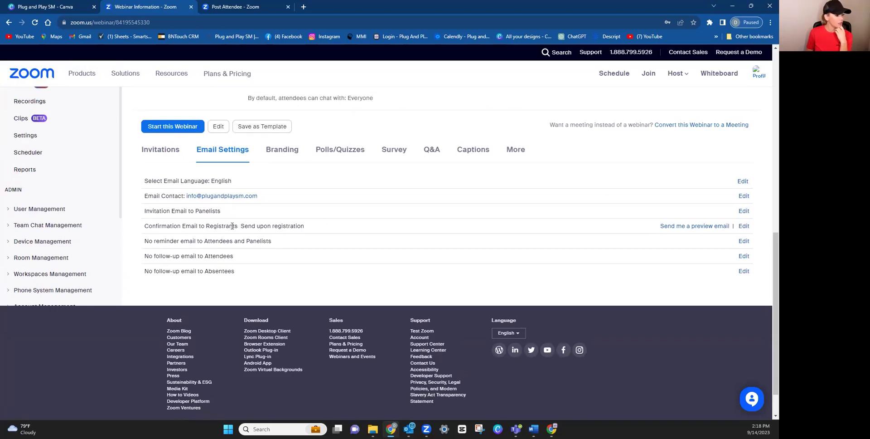
Inspect the confirmation email to registrants, including its calendar attachment option, subject and body, and close it without changes.
left_click(744, 226)
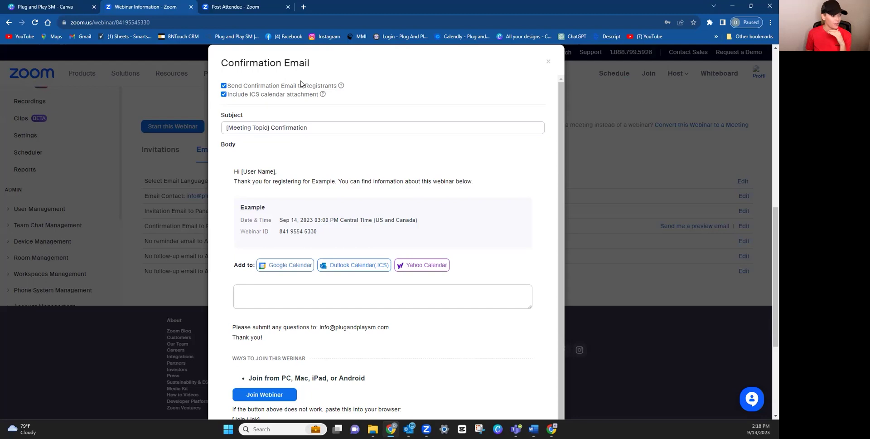
scroll(301, 108, "down", 1)
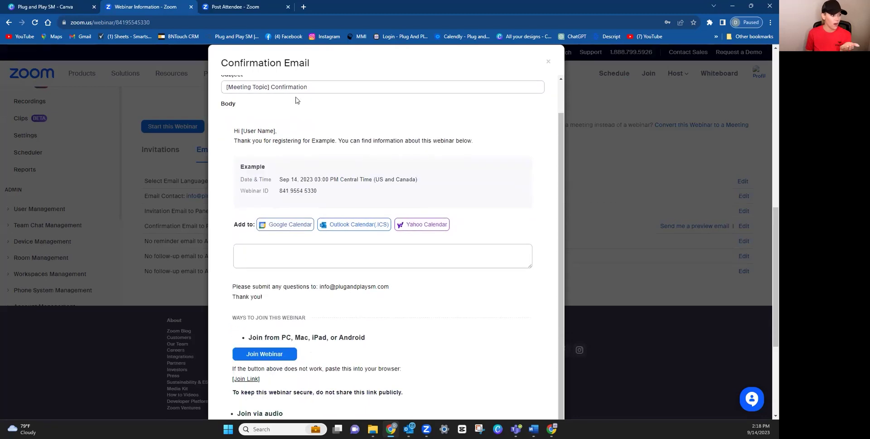
scroll(268, 93, "up", 1)
scroll(308, 159, "down", 1)
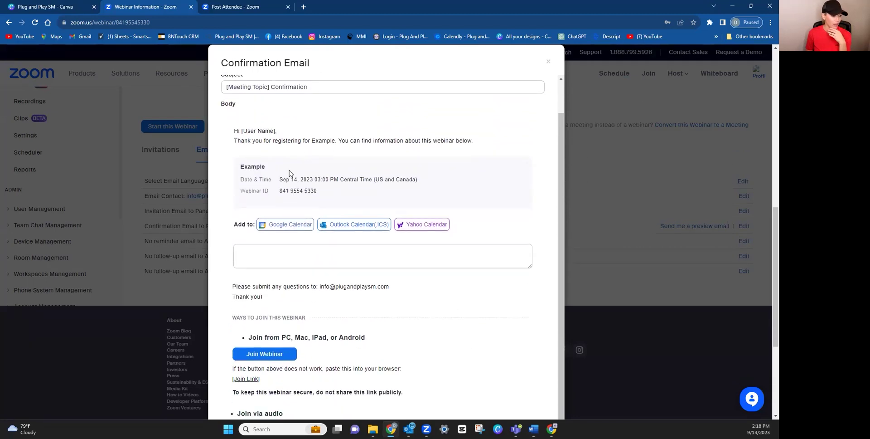
scroll(316, 199, "down", 2)
scroll(294, 164, "up", 6)
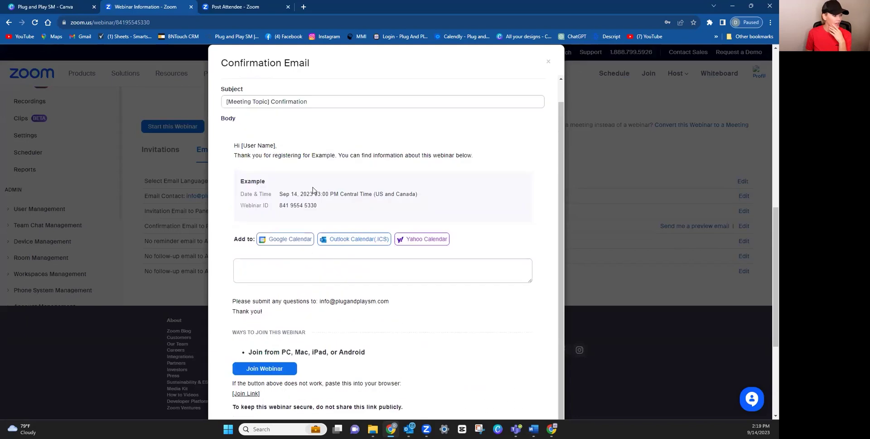
scroll(271, 253, "down", 4)
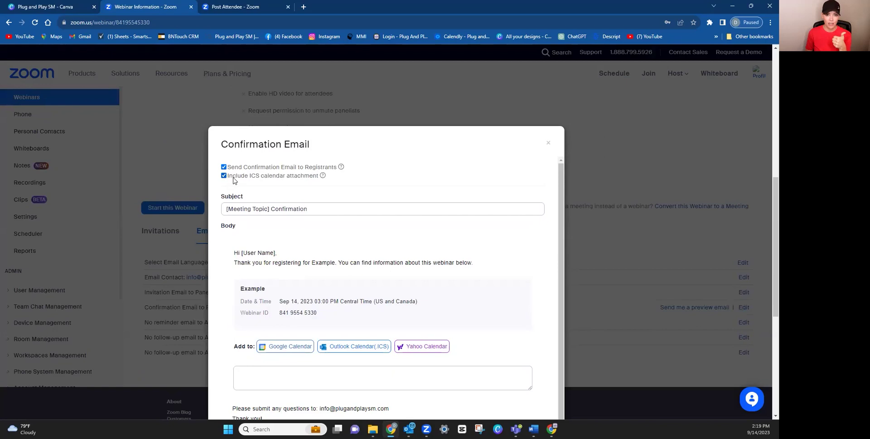
scroll(331, 210, "down", 2)
left_click(160, 203)
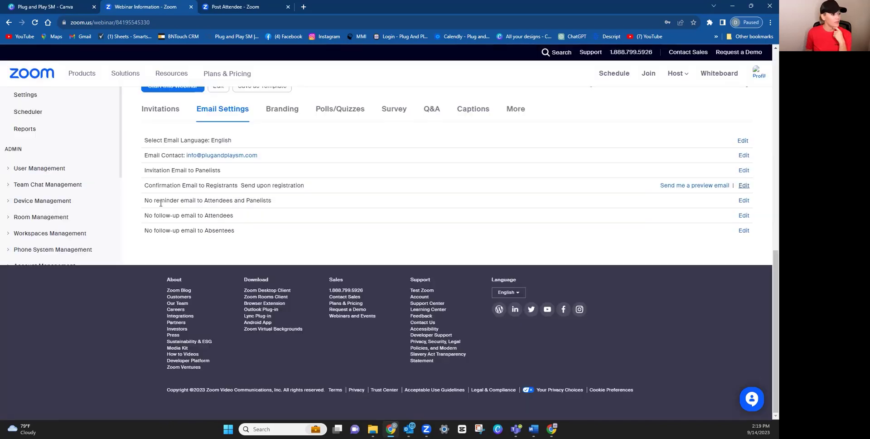
Enable reminder emails to registrants and panelists 1 hour, 1 day and 1 week before the webinar and save.
left_click(744, 201)
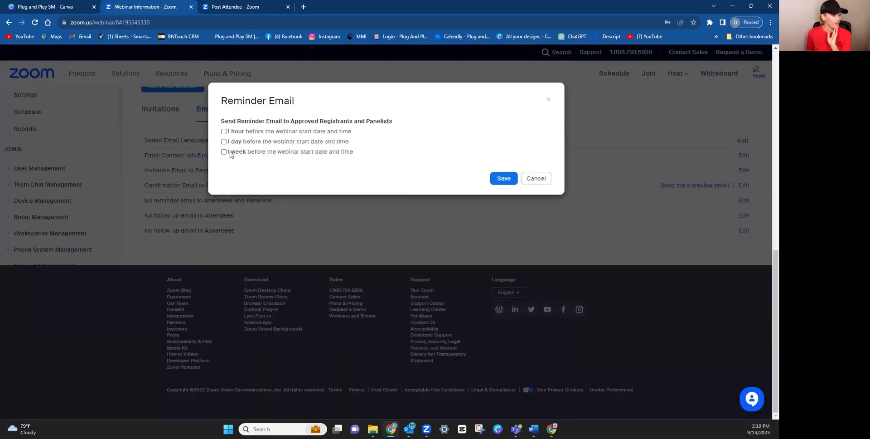
left_click(224, 152)
left_click(224, 132)
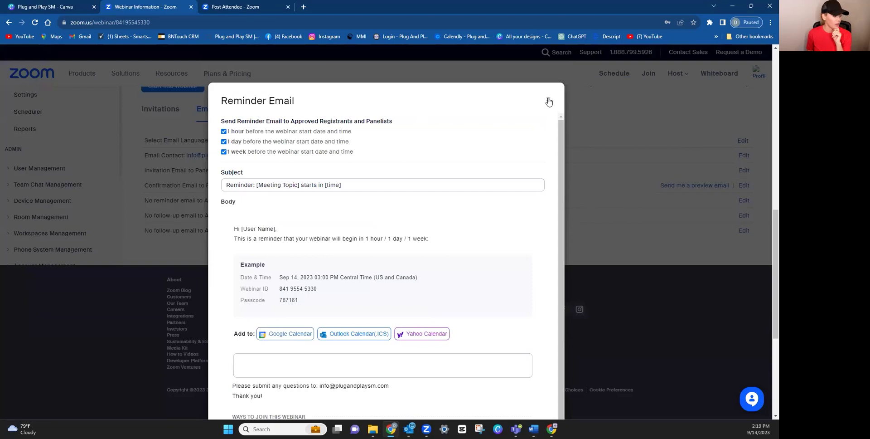
scroll(450, 214, "down", 7)
left_click(504, 403)
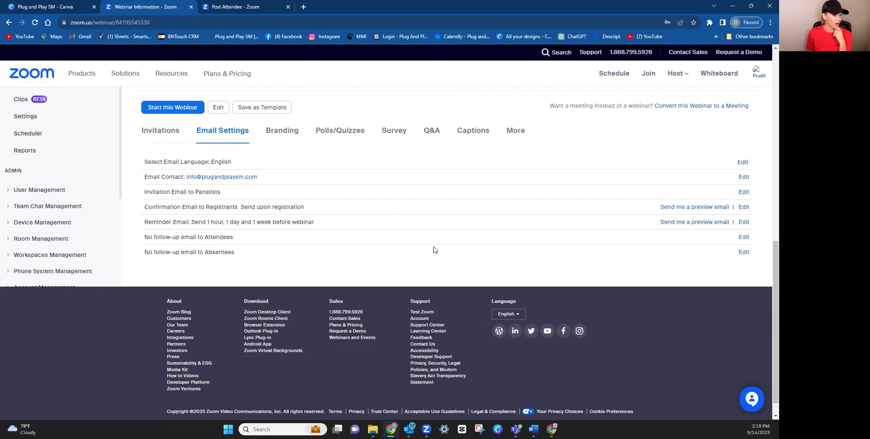
View the follow-up email options for attendees and absentees, cancelling both without changes.
left_click(319, 243)
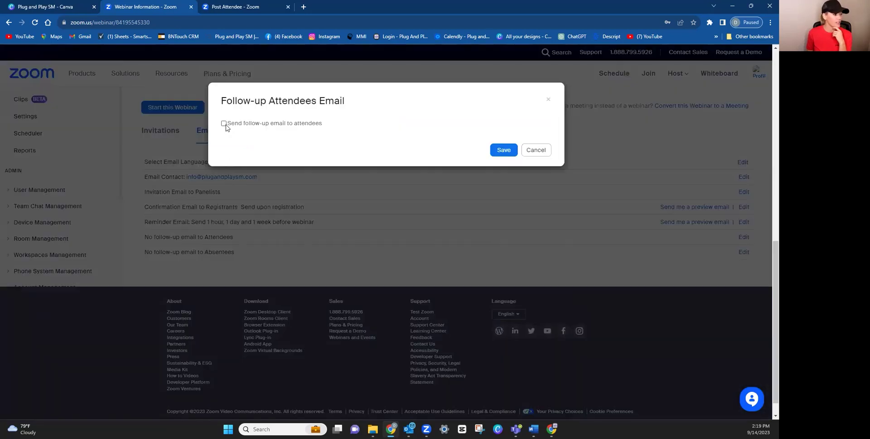
left_click(541, 149)
left_click(746, 252)
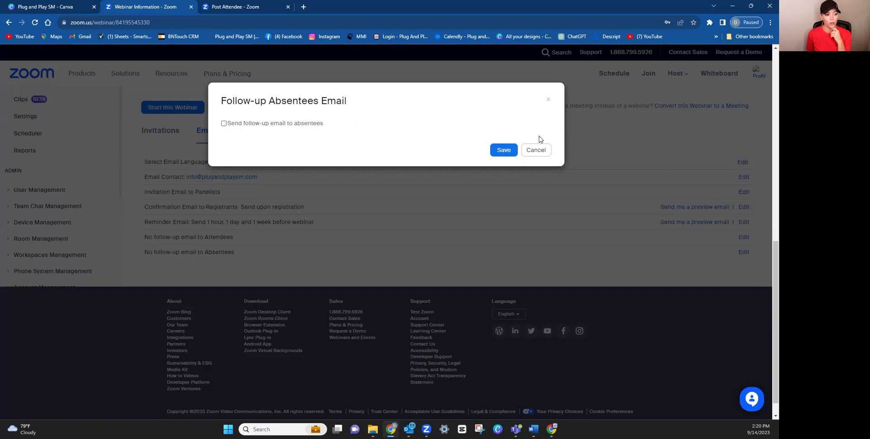
left_click(539, 151)
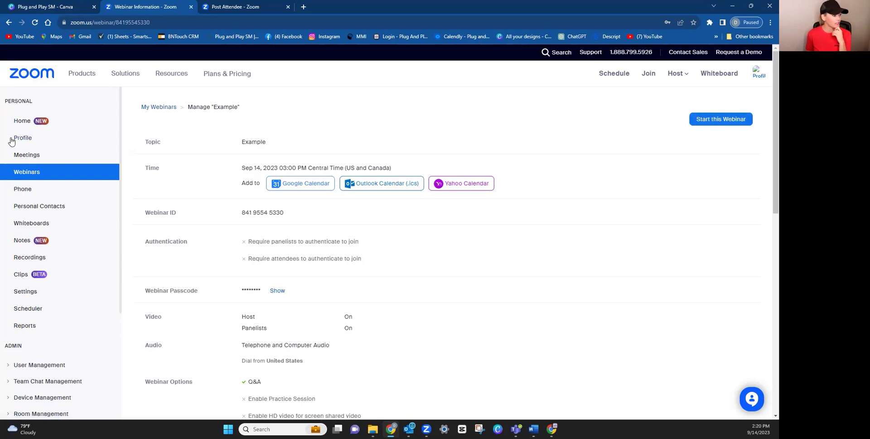
Go to the upcoming meetings, check the options for hosting a meeting and start scheduling a new meeting.
left_click(27, 155)
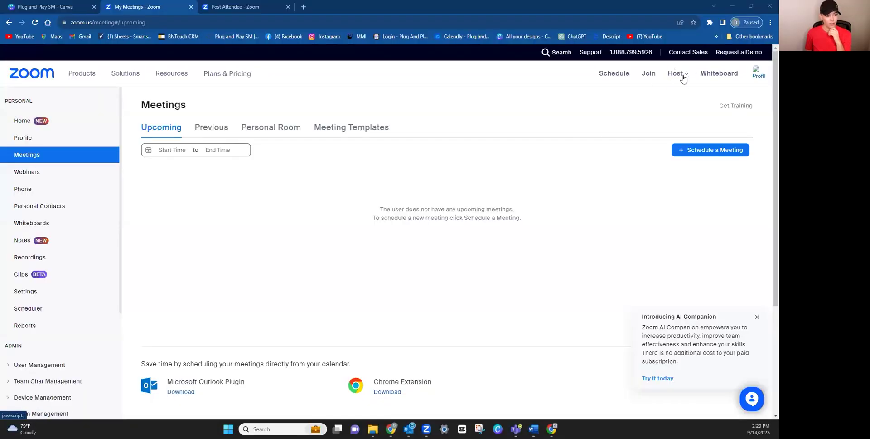
left_click(680, 75)
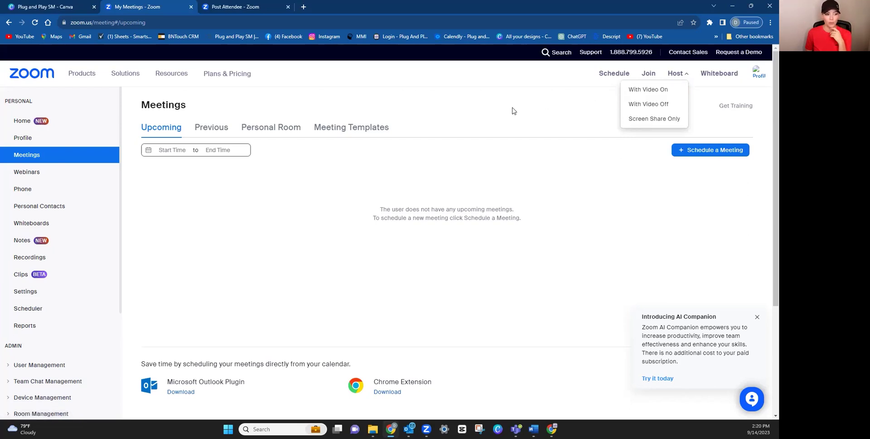
left_click(187, 105)
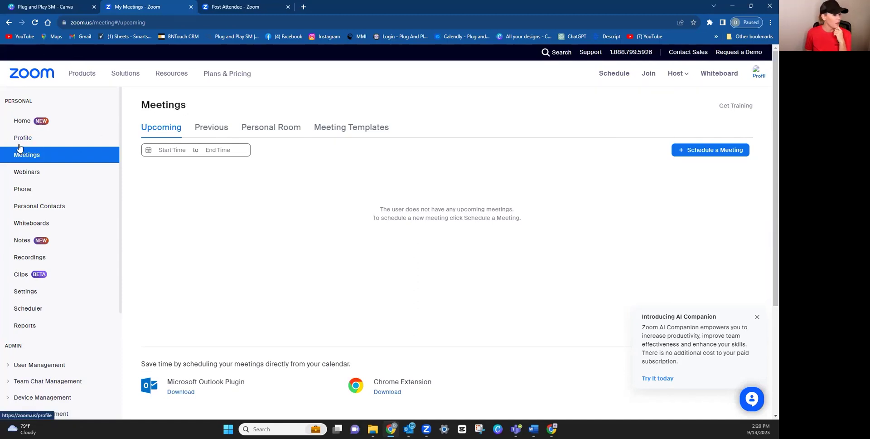
left_click(727, 152)
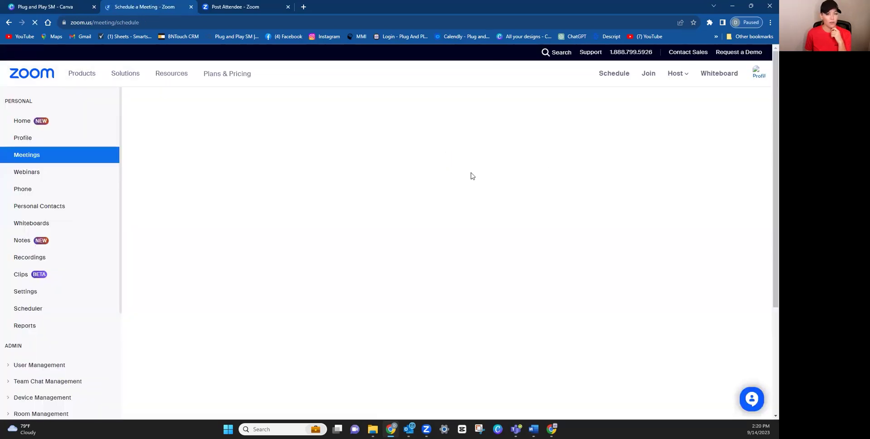